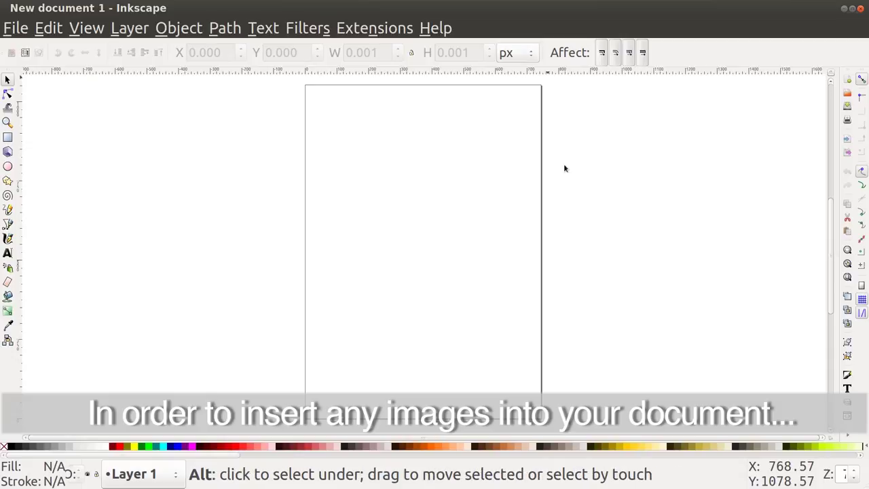
# Step: Drag AlbertoKorda-Che-04.jpg from the file manager onto the Inkscape canvas and embed it
pyautogui.hotkey('alt', 'Tab')
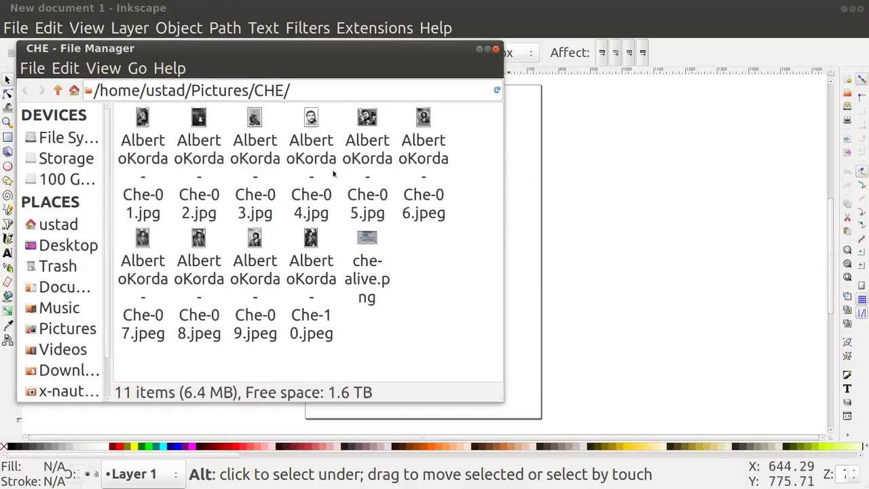
pyautogui.click(322, 163)
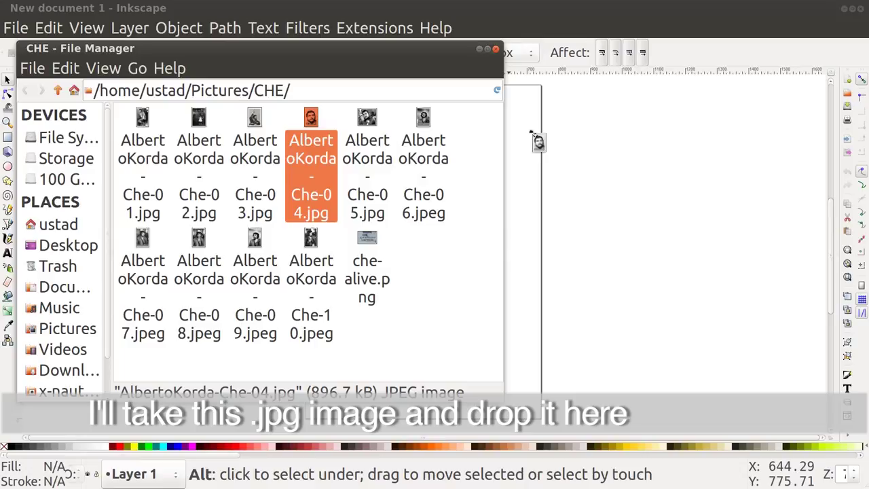
pyautogui.moveTo(567, 150); pyautogui.dragTo(568, 153)
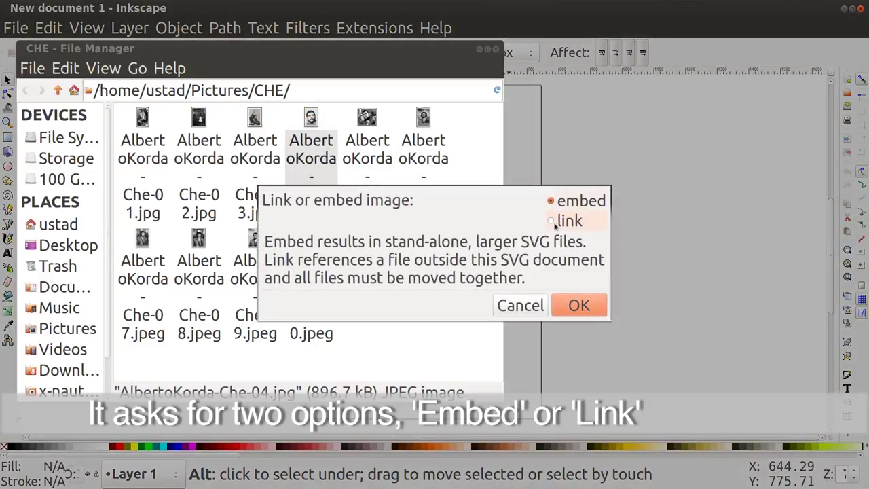
pyautogui.click(580, 305)
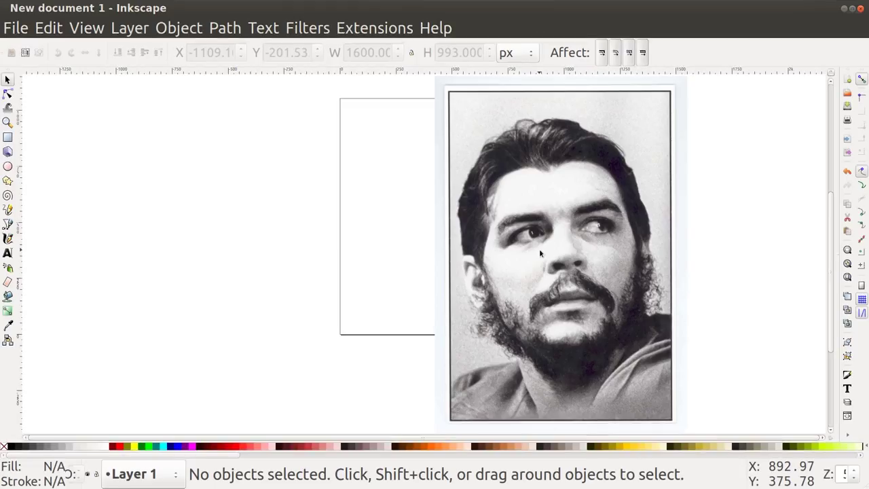
# Step: Bring the Thunar file manager with the CHE photo folder back to the front
pyautogui.hotkey('alt', 'Tab')
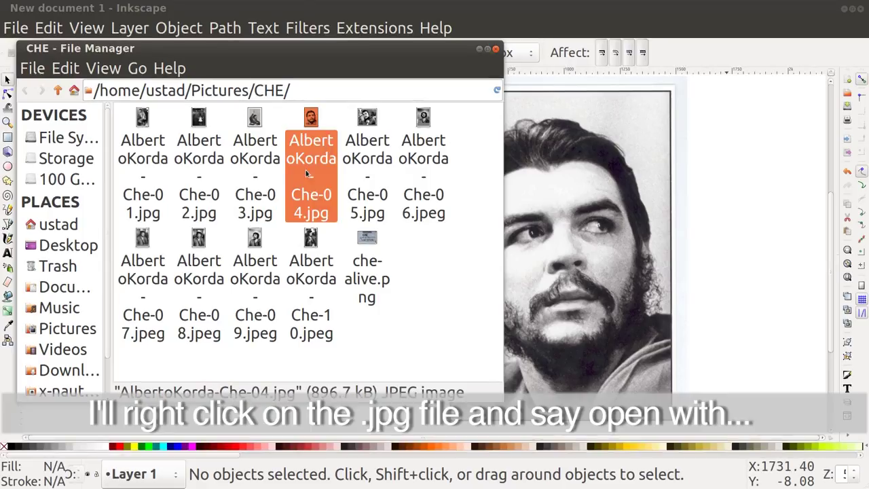
# Step: Open AlbertoKorda-Che-04.jpg in GIMP Image Editor from the file's Open With menu
pyautogui.rightClick(315, 139)
pyautogui.moveTo(408, 177)
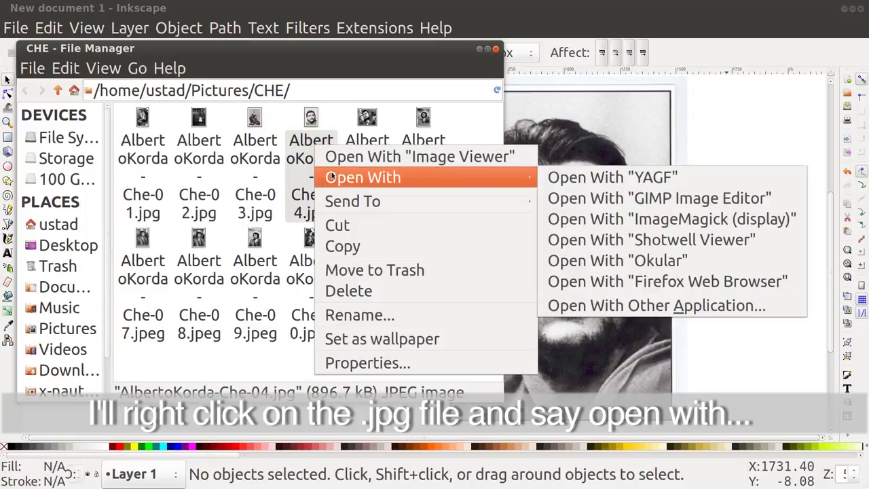
pyautogui.click(569, 198)
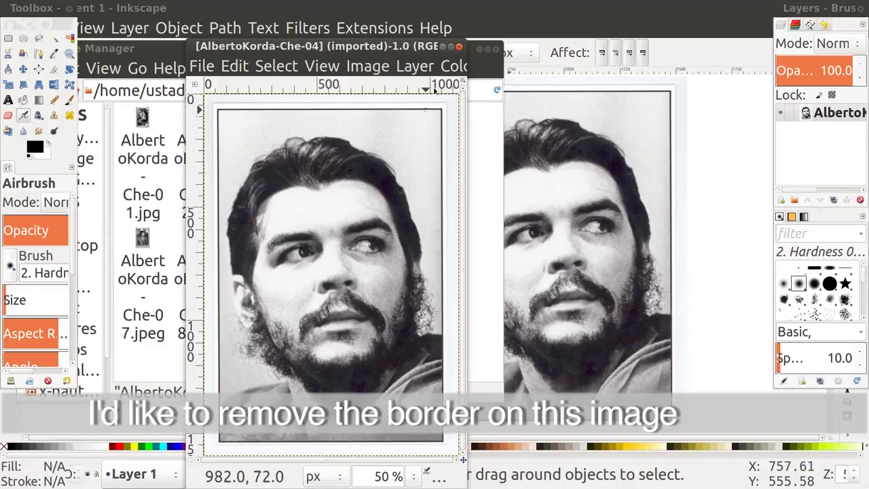
# Step: Crop the portrait inside its white margin and frame line to 970×1444 with Rectangle Select
pyautogui.click(450, 46)
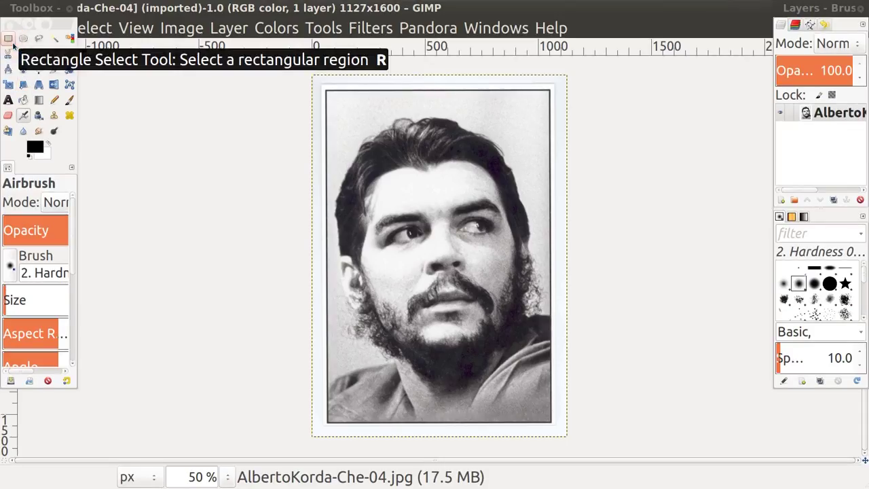
pyautogui.click(13, 44)
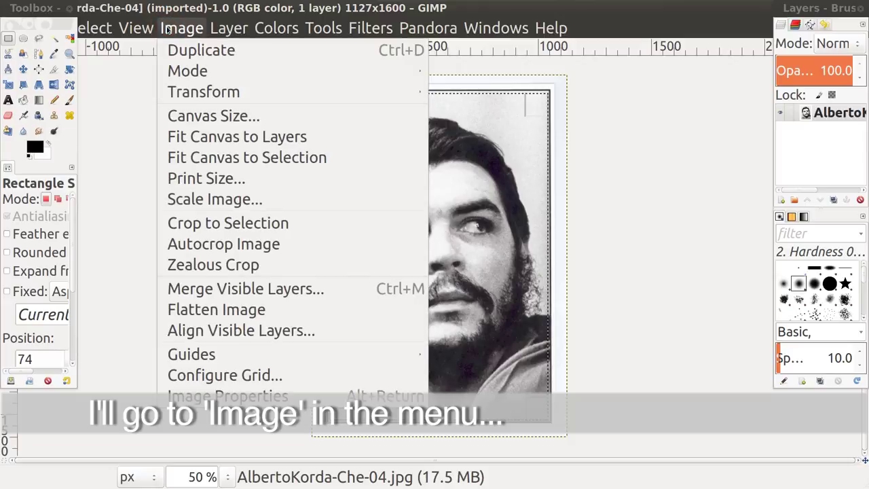
pyautogui.click(196, 225)
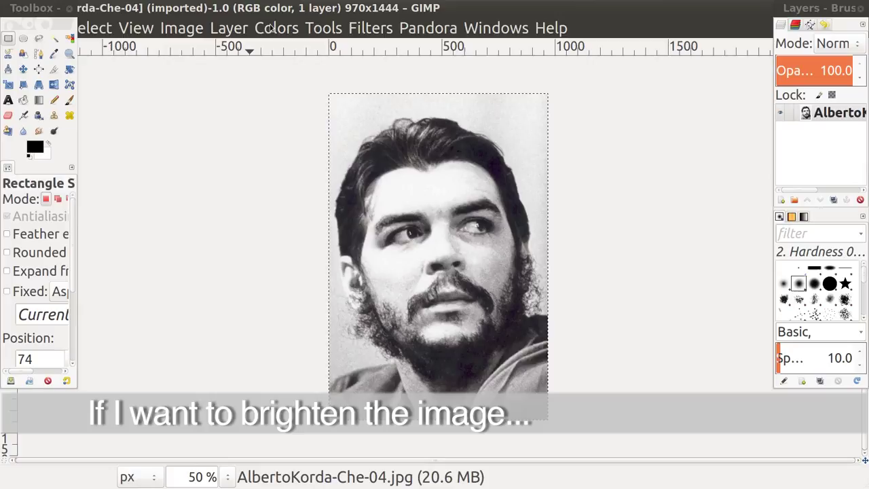
# Step: Apply Brightness-Contrast with brightness 19 and contrast 15 to the cropped portrait
pyautogui.click(271, 27)
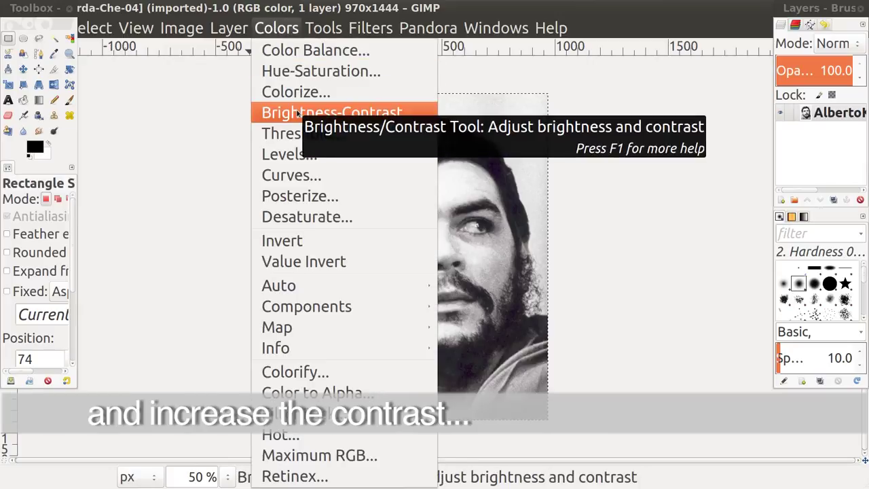
pyautogui.click(298, 113)
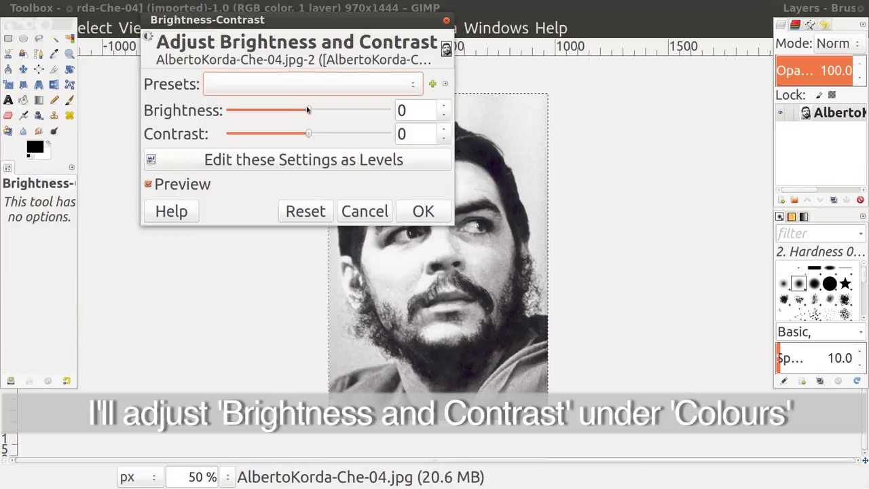
pyautogui.moveTo(307, 109); pyautogui.dragTo(322, 110)
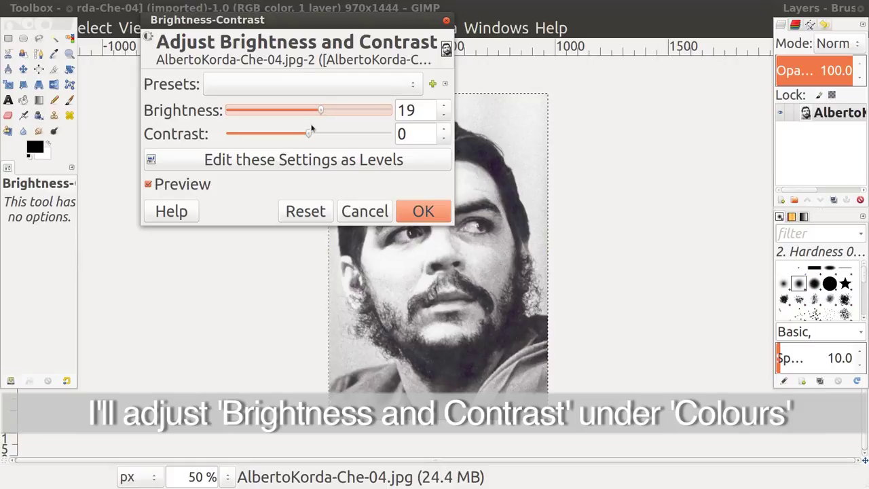
pyautogui.click(318, 133)
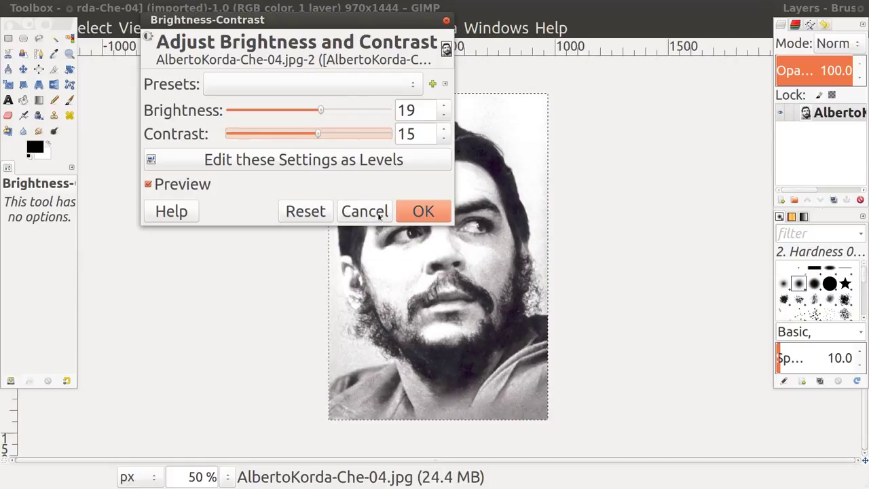
pyautogui.click(409, 214)
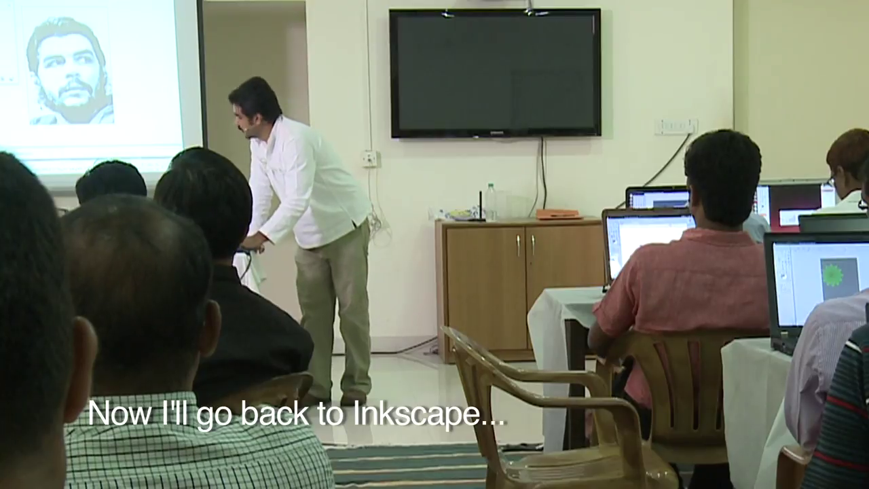
# Step: Paste the adjusted 970×1444 portrait into Inkscape and drag it over the page
pyautogui.hotkey('ctrl', 'v')
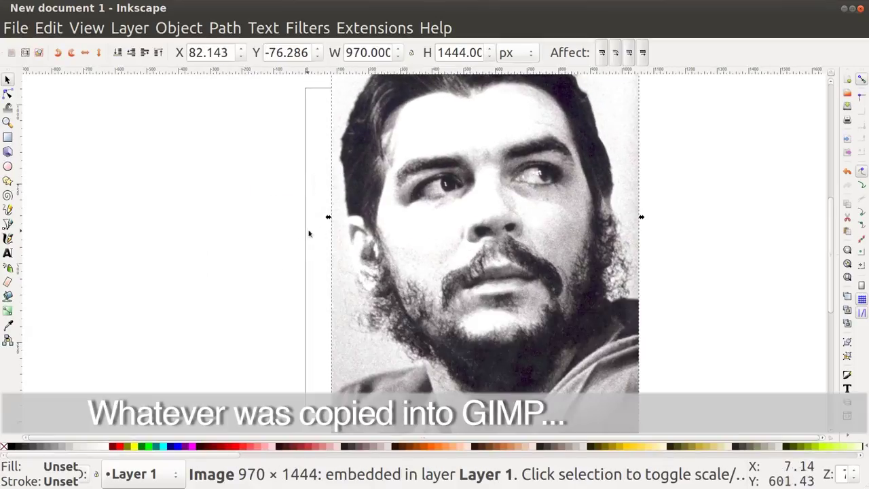
pyautogui.moveTo(391, 237); pyautogui.dragTo(402, 246)
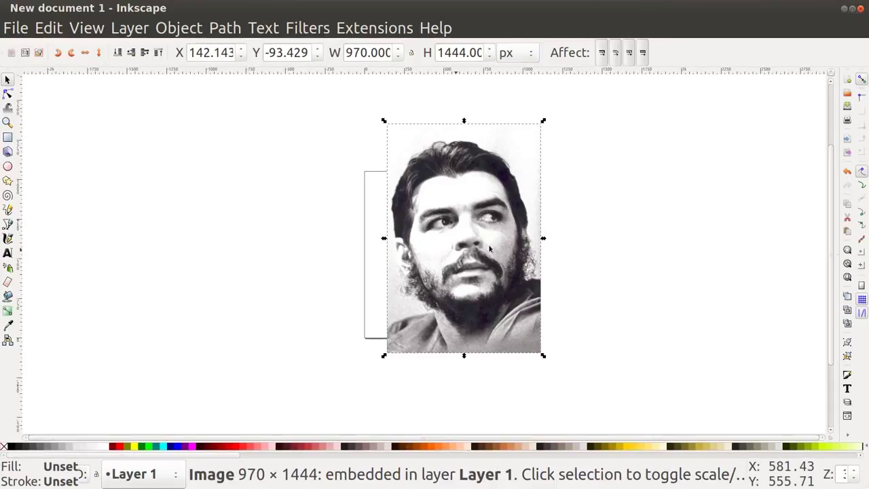
# Step: Zoom in on the portrait's face to inspect its pixelation
pyautogui.press('+')
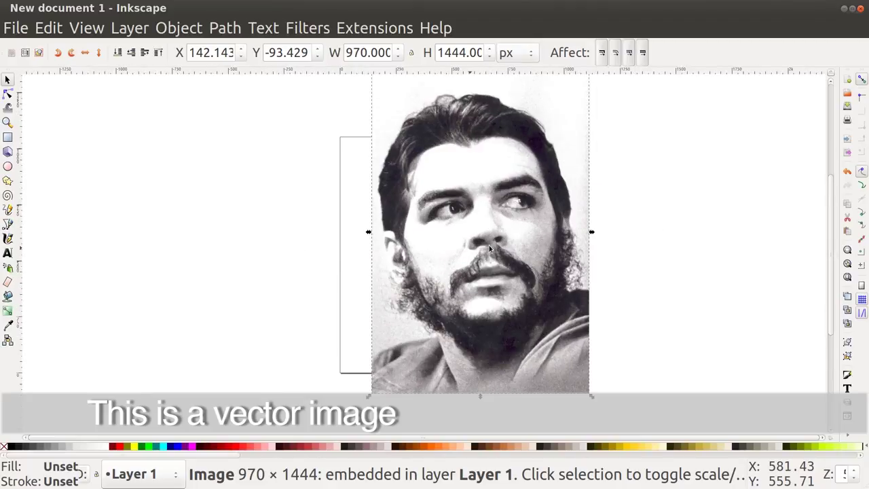
pyautogui.press('+')
pyautogui.press('+')
pyautogui.press('+')
pyautogui.press('+')
pyautogui.press('+')
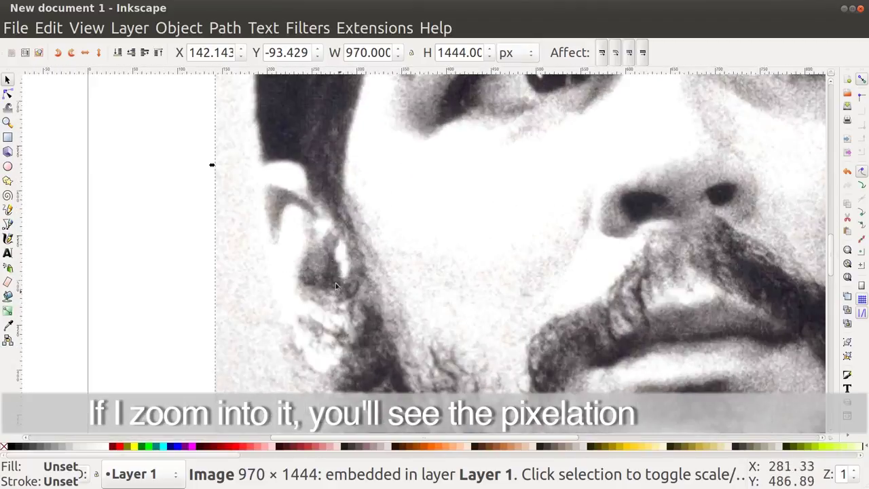
pyautogui.press('+')
pyautogui.press('+')
pyautogui.press('+')
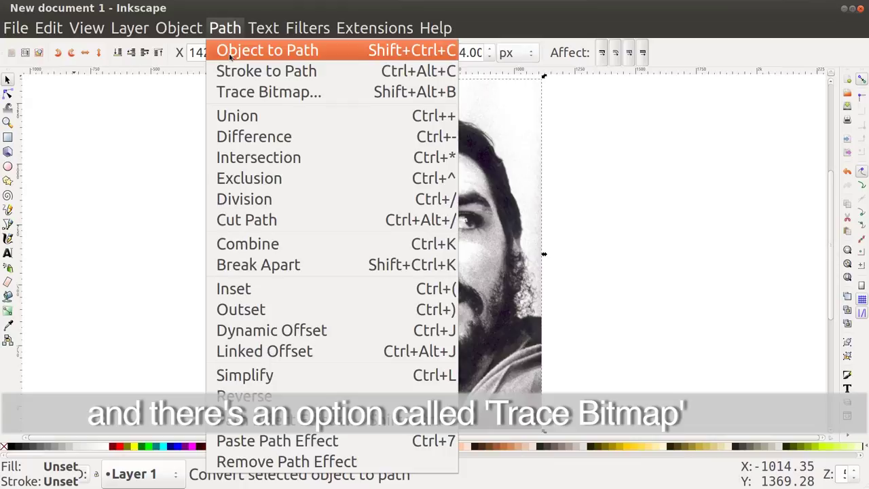
# Step: Trace the portrait with the default brightness cutoff and move the trace left of the photo
pyautogui.click(235, 97)
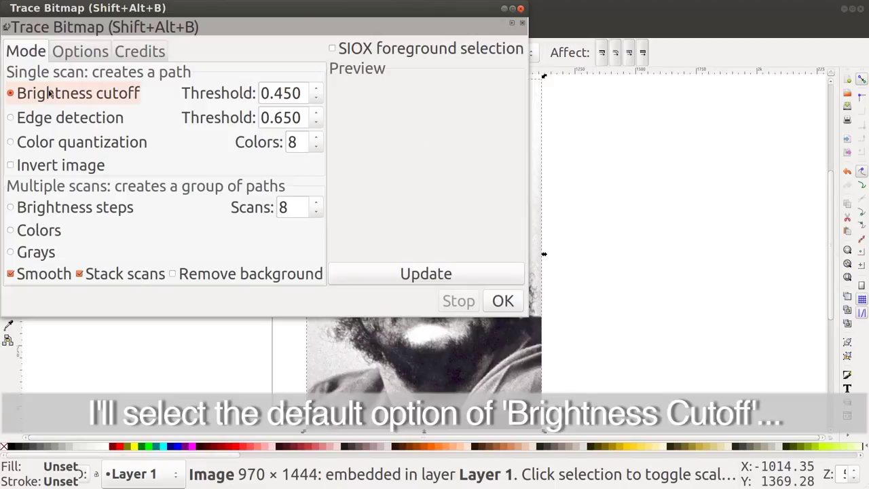
pyautogui.click(503, 300)
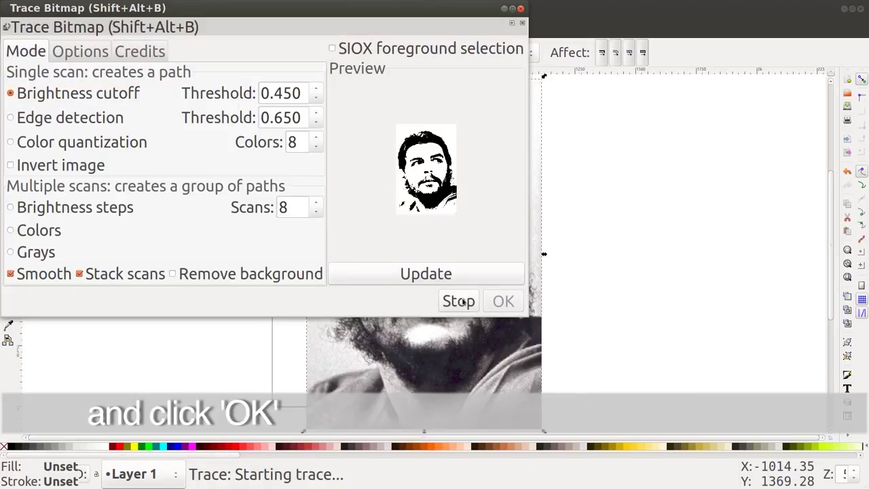
pyautogui.click(521, 8)
pyautogui.moveTo(309, 146); pyautogui.dragTo(100, 140)
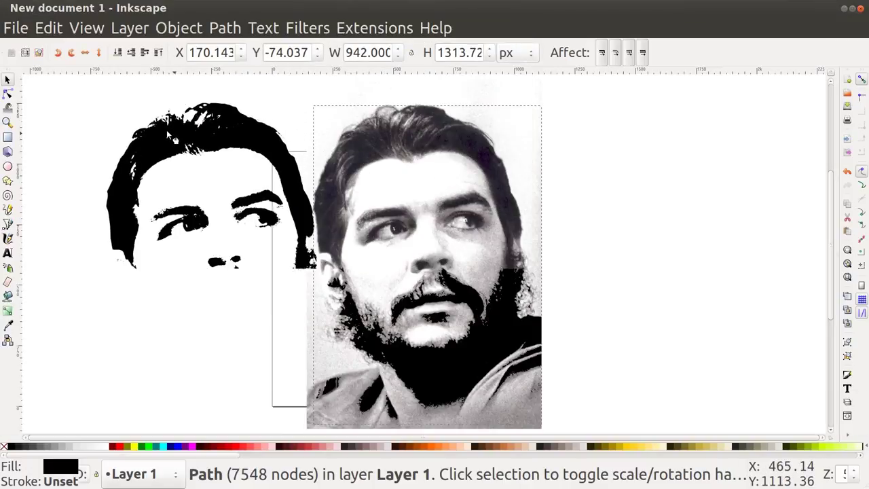
pyautogui.moveTo(469, 216); pyautogui.dragTo(523, 217)
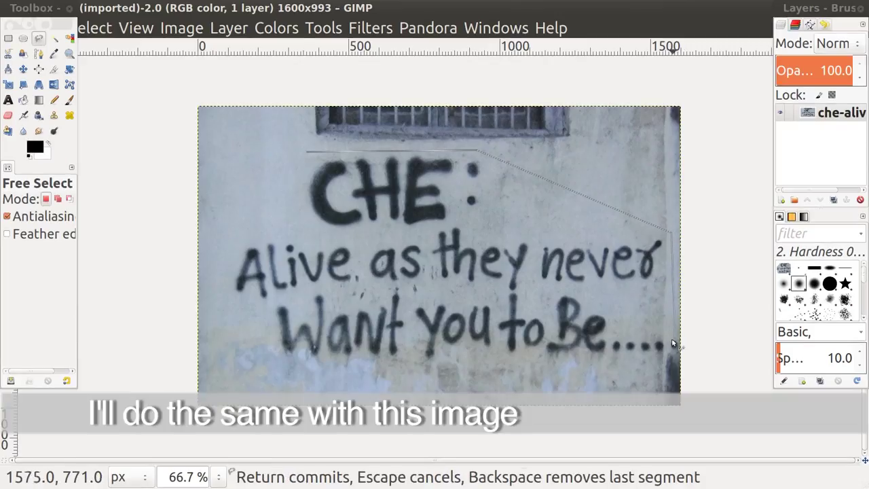
# Step: Free-select the 'CHE: Alive as they never Want you to Be....' slogan, copy it, return to Inkscape
pyautogui.click(656, 360)
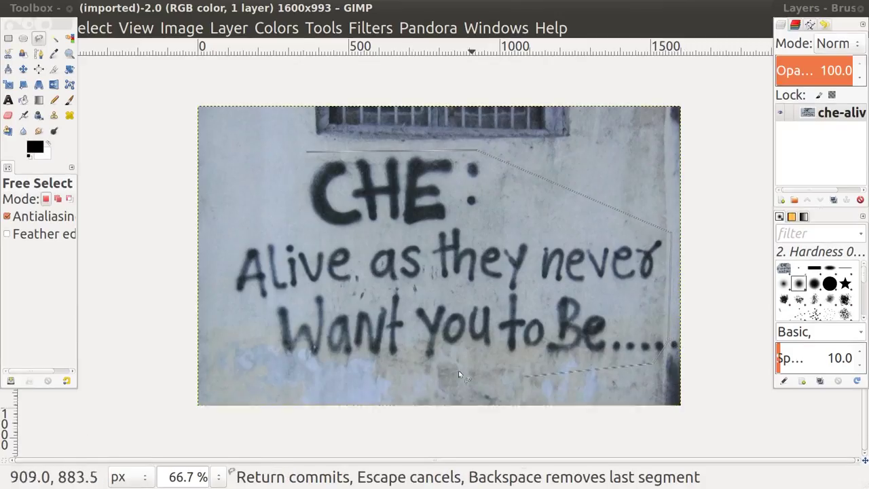
pyautogui.click(253, 360)
pyautogui.click(209, 260)
pyautogui.click(307, 151)
pyautogui.press('Return')
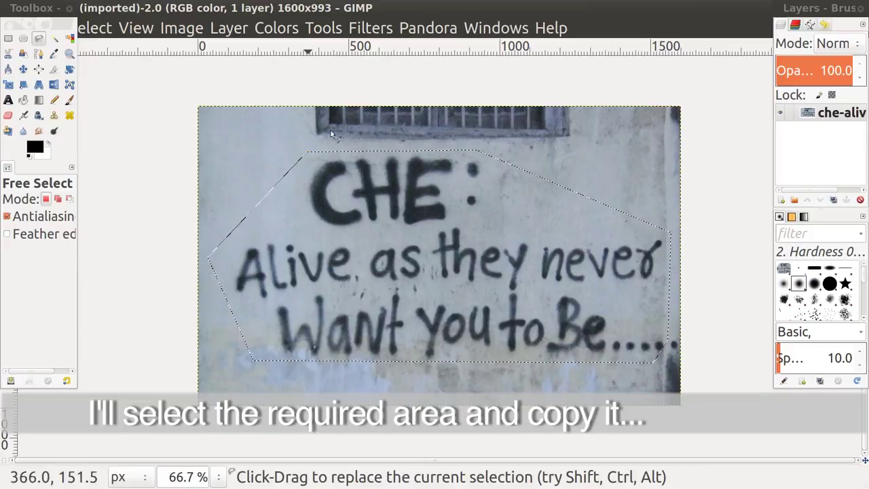
pyautogui.hotkey('ctrl', 'c')
pyautogui.hotkey('alt', 'Tab')
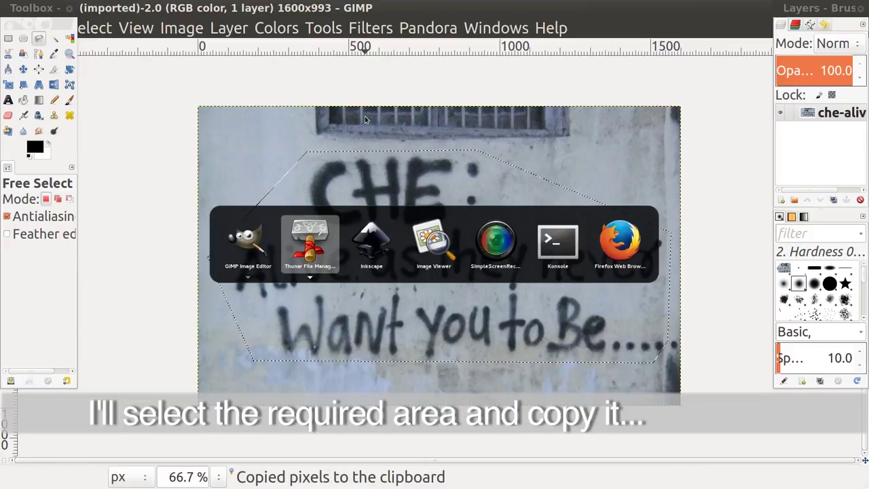
pyautogui.hotkey('alt', 'Tab')
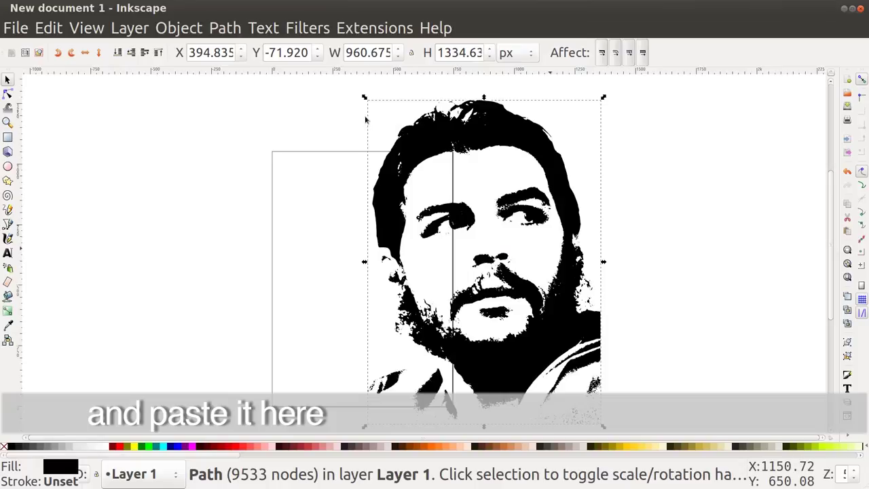
# Step: Paste the copied slogan and trace it into a black vector path with Trace Bitmap
pyautogui.hotkey('ctrl', 'v')
pyautogui.click(225, 28)
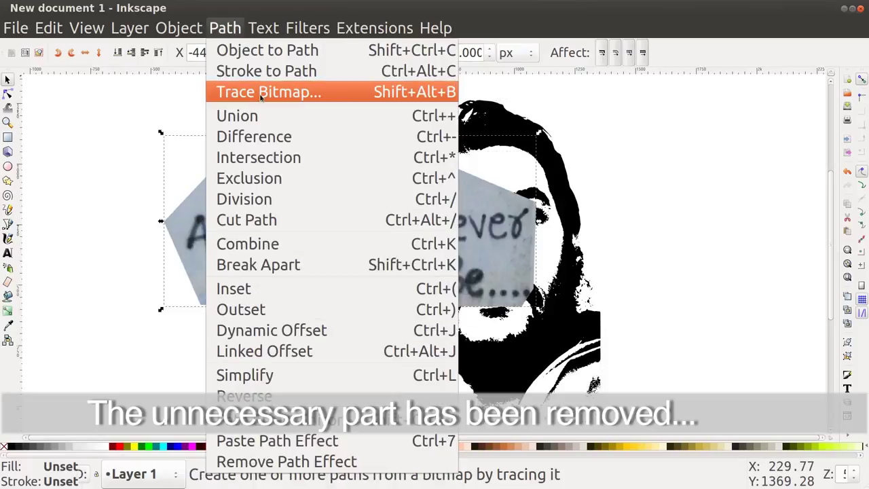
pyautogui.click(349, 145)
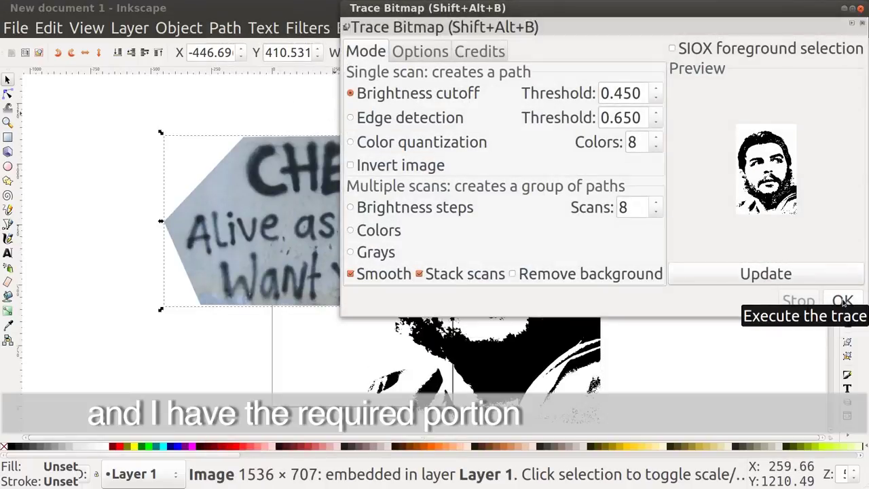
pyautogui.click(842, 301)
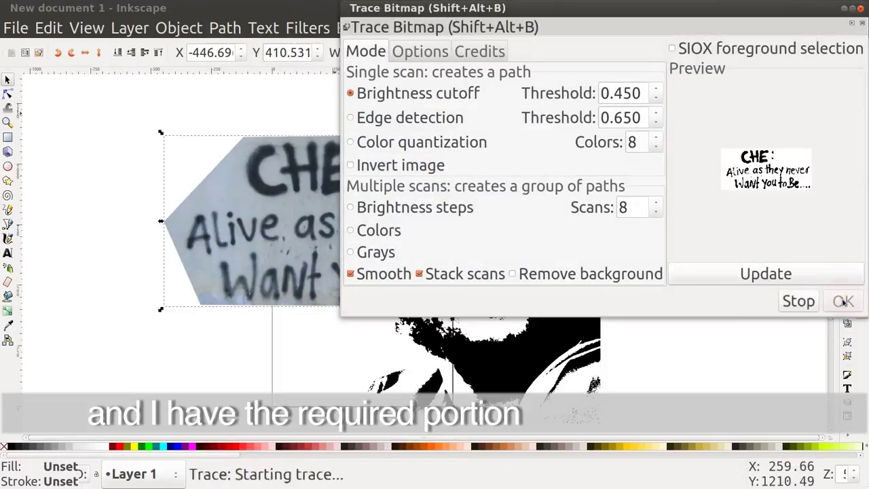
pyautogui.click(861, 10)
# Step: Delete the original portrait bitmap and arrange the traced portrait and slogan paths
pyautogui.moveTo(367, 163); pyautogui.dragTo(293, 309)
pyautogui.click(329, 199)
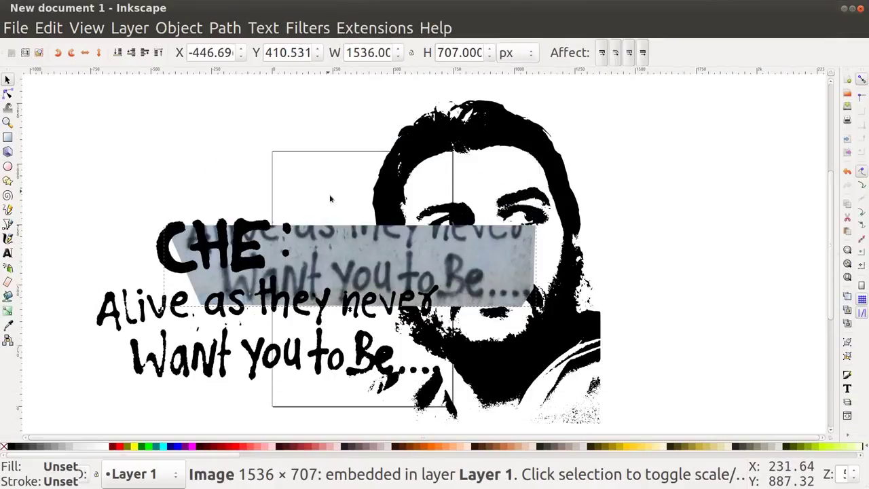
pyautogui.press('Delete')
pyautogui.moveTo(239, 236); pyautogui.dragTo(175, 206)
pyautogui.press('-')
pyautogui.moveTo(259, 271); pyautogui.dragTo(254, 273)
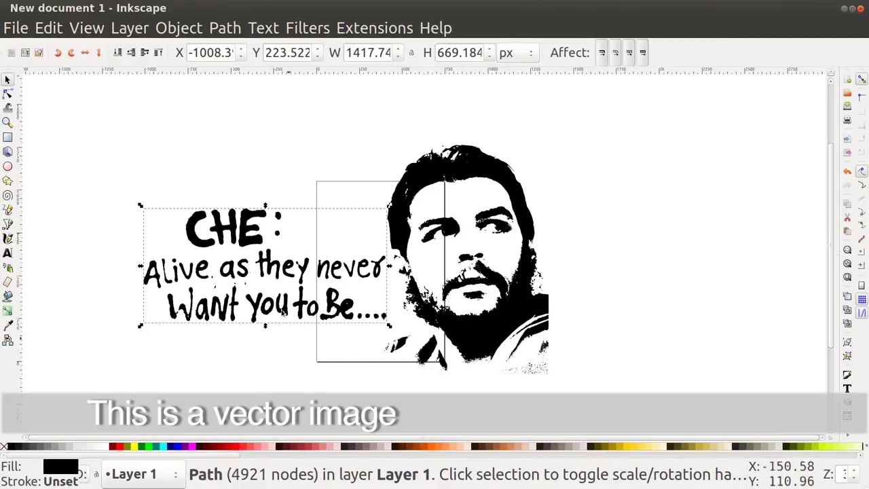
# Step: Zoom in on the traced face, then back out to view the whole composition
pyautogui.press('+')
pyautogui.press('+')
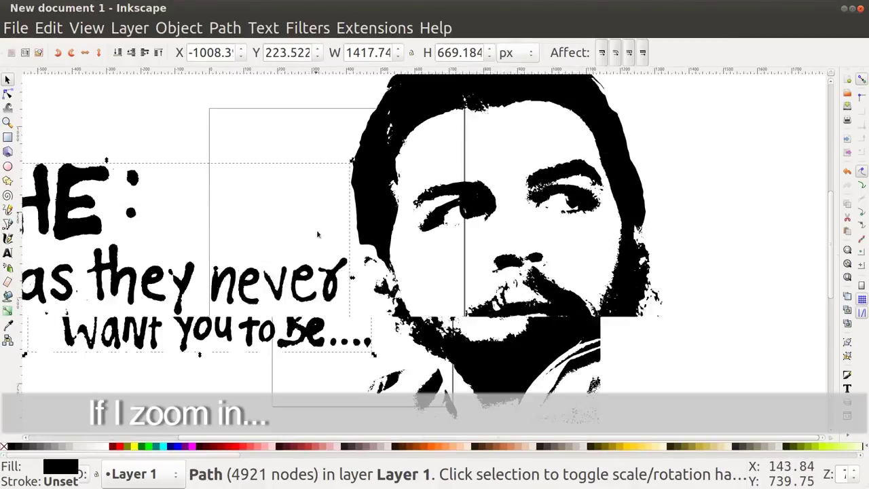
pyautogui.press('+')
pyautogui.scroll(2, 332, 222)
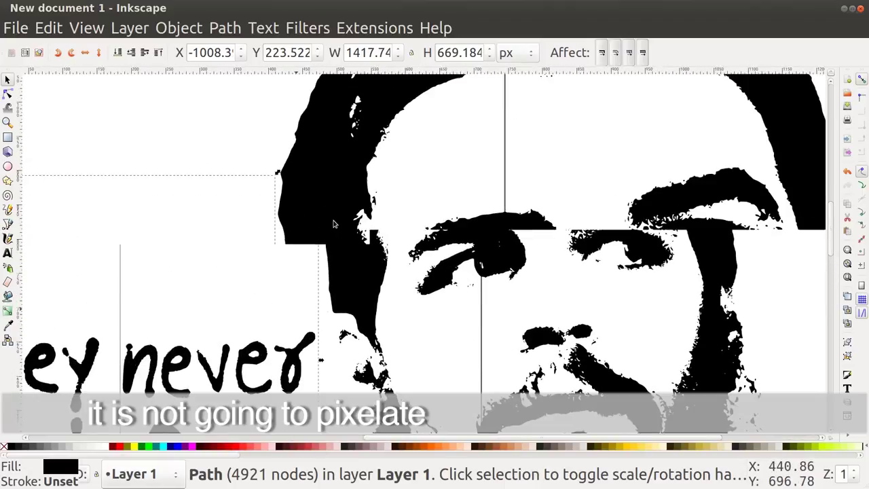
pyautogui.press('+')
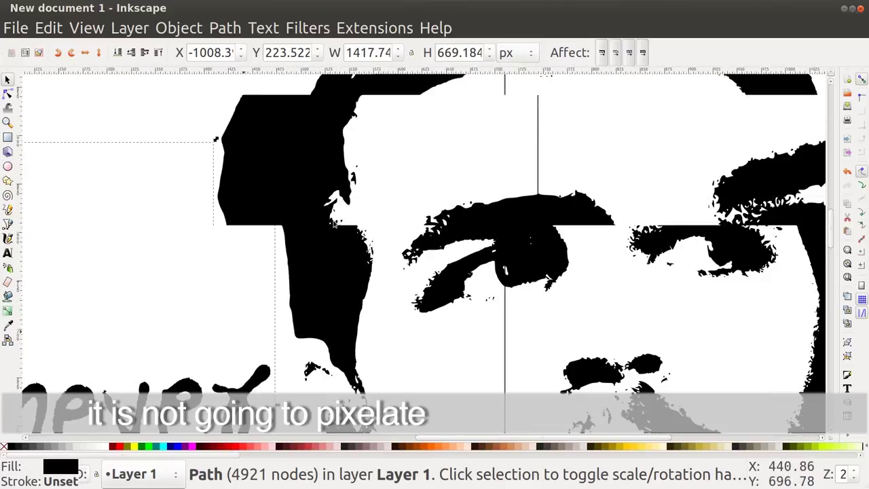
pyautogui.press('-')
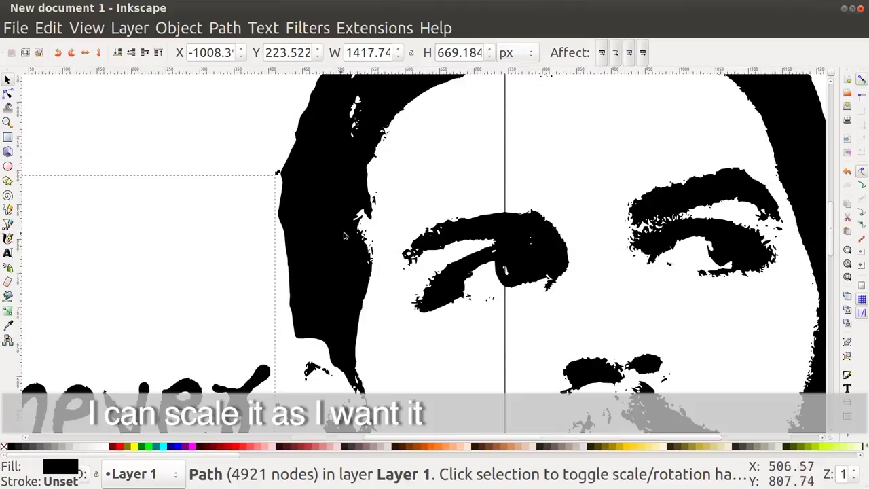
pyautogui.press('-')
pyautogui.press('-')
pyautogui.press('-')
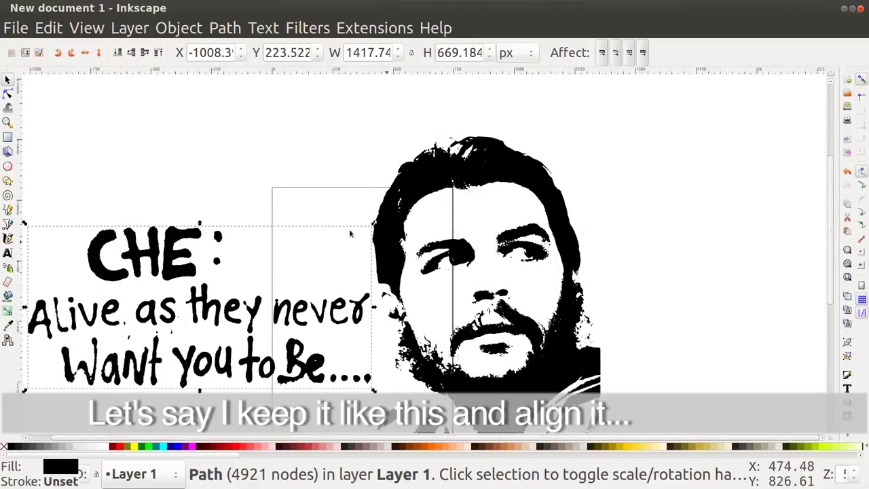
pyautogui.press('-')
pyautogui.press('-')
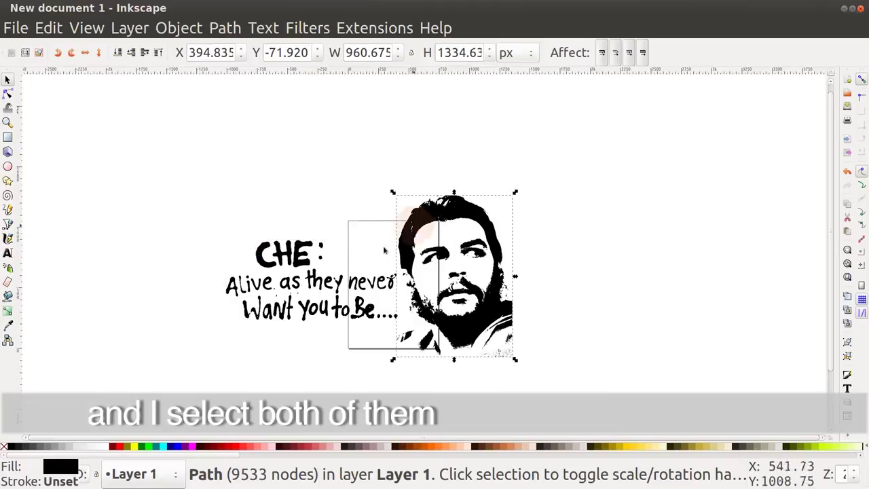
# Step: Centre the slogan text and the traced portrait on a shared horizontal axis, then deselect both
pyautogui.keyDown('shift'); pyautogui.click(321, 277); pyautogui.keyUp('shift')
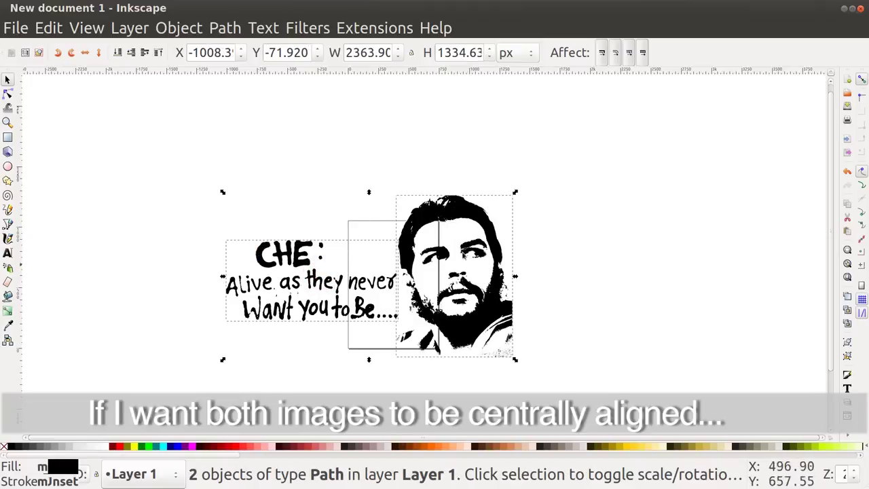
pyautogui.hotkey('ctrl', 'shift', 'a')
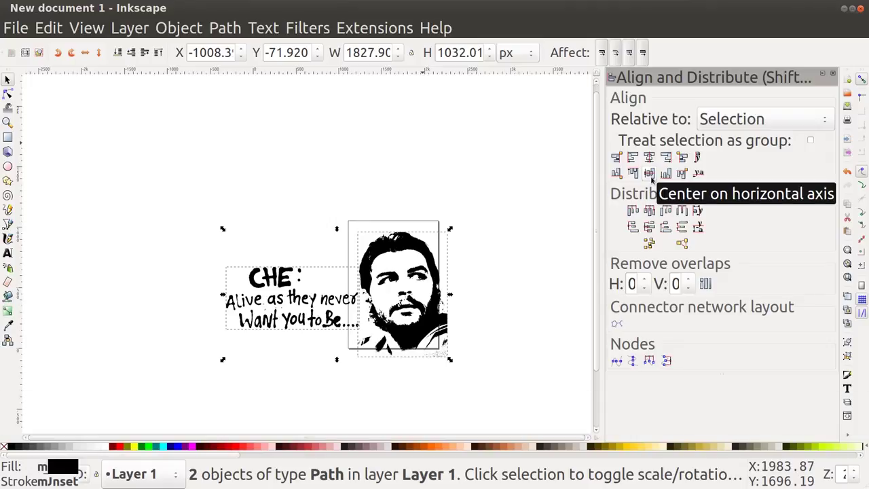
pyautogui.click(536, 225)
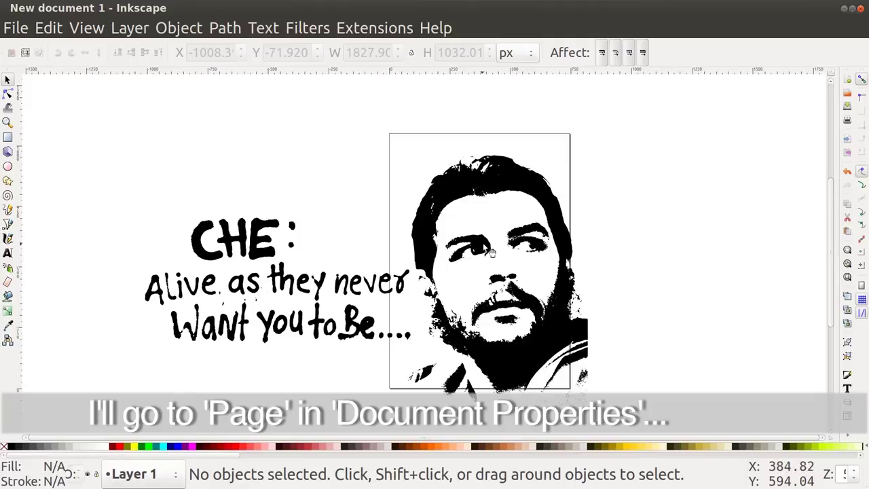
# Step: Change the page orientation to Landscape in Document Properties
pyautogui.hotkey('ctrl', 'shift', 'd')
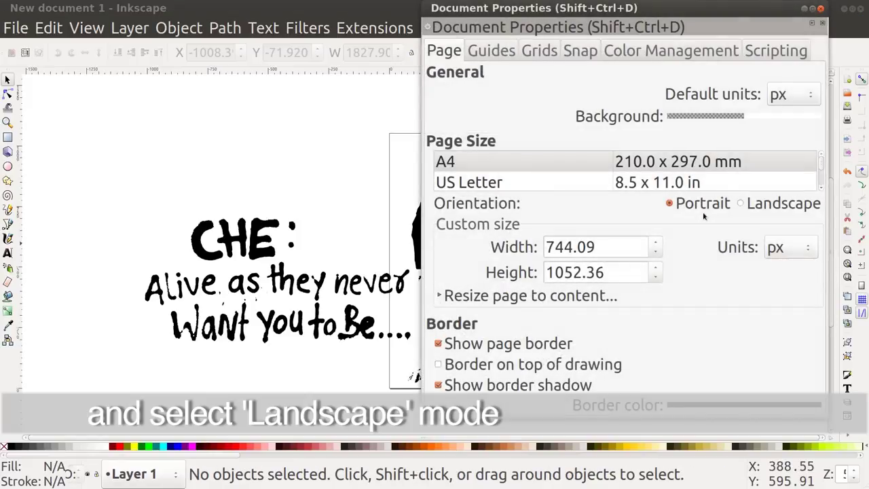
pyautogui.click(742, 205)
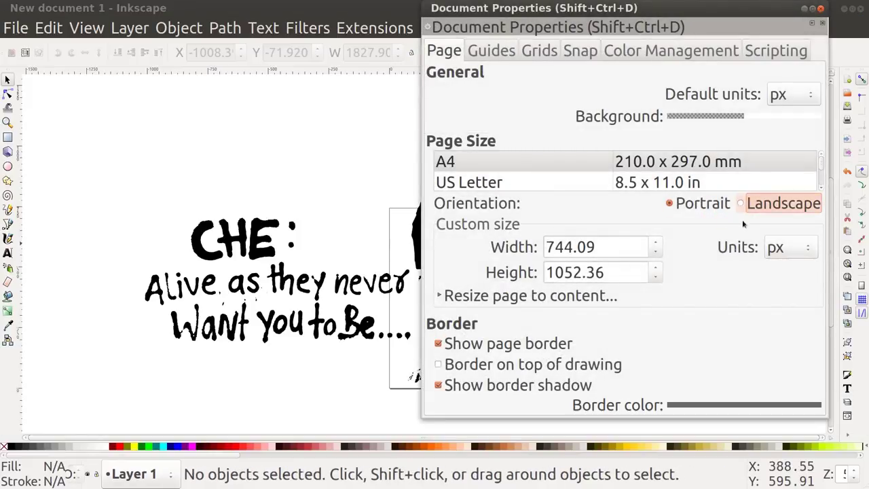
pyautogui.click(821, 8)
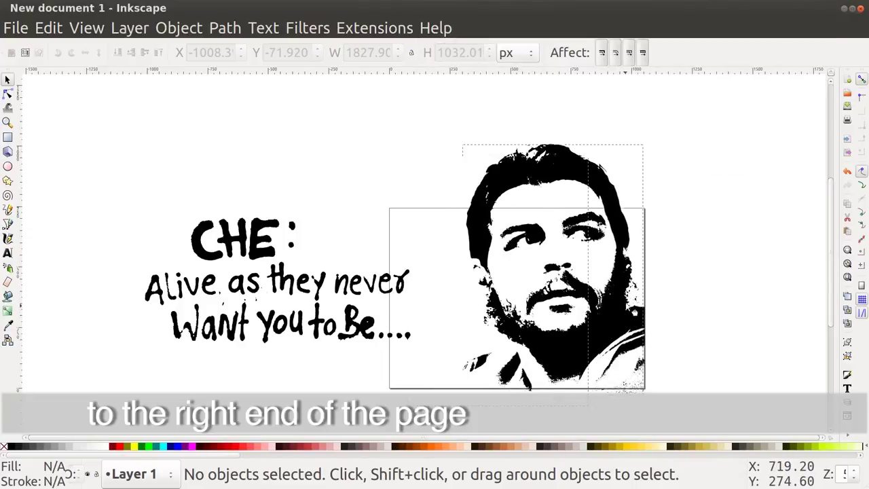
# Step: Shrink the portrait against the page's right edge and scale the slogan to 489 × 231 at lower left
pyautogui.moveTo(564, 319); pyautogui.dragTo(621, 300)
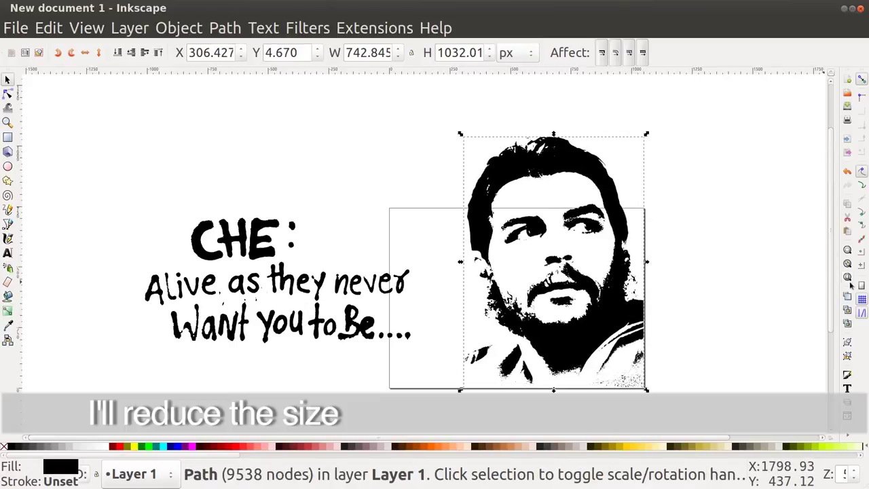
pyautogui.moveTo(461, 134); pyautogui.dragTo(512, 205)
pyautogui.moveTo(393, 283); pyautogui.dragTo(604, 298)
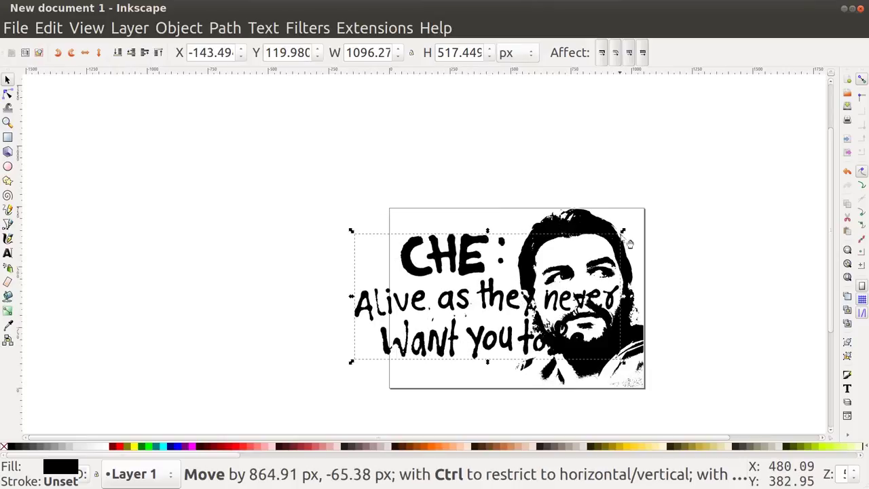
pyautogui.moveTo(626, 229); pyautogui.dragTo(498, 289)
pyautogui.moveTo(452, 317); pyautogui.dragTo(496, 328)
pyautogui.moveTo(540, 303); pyautogui.dragTo(504, 316)
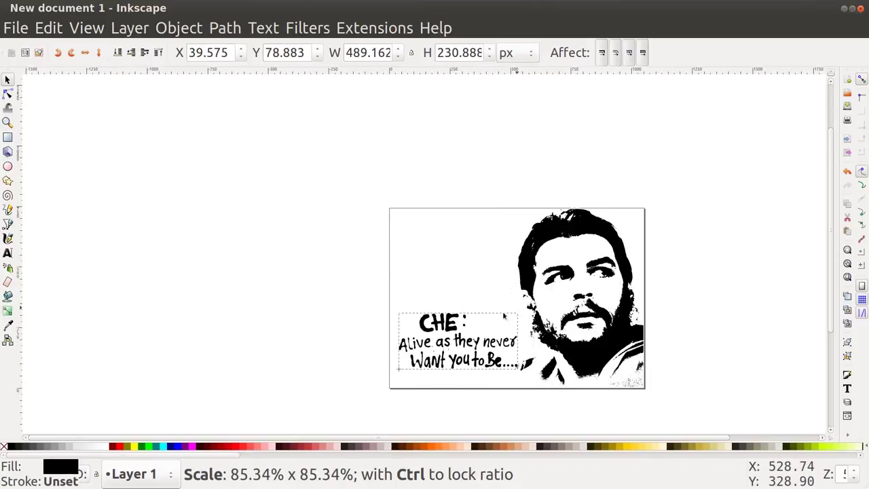
pyautogui.moveTo(476, 343); pyautogui.dragTo(485, 342)
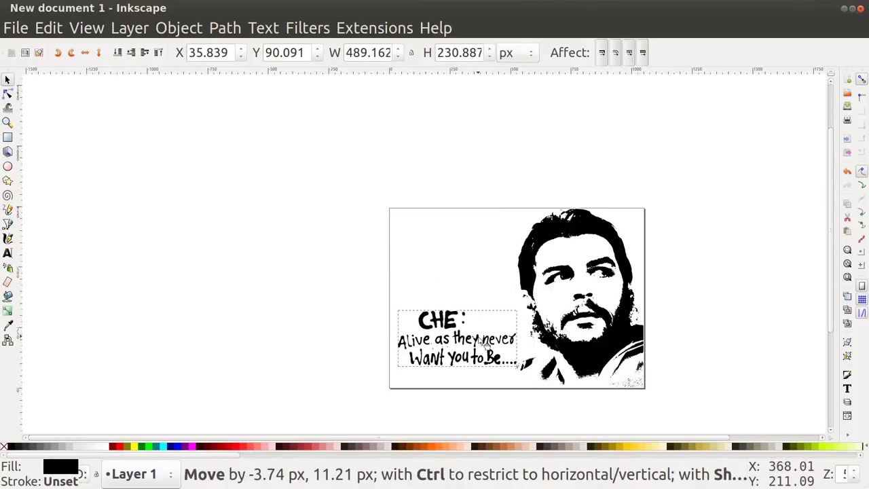
# Step: Draw a page-sized bright red rectangle and send it behind the portrait
pyautogui.click(8, 138)
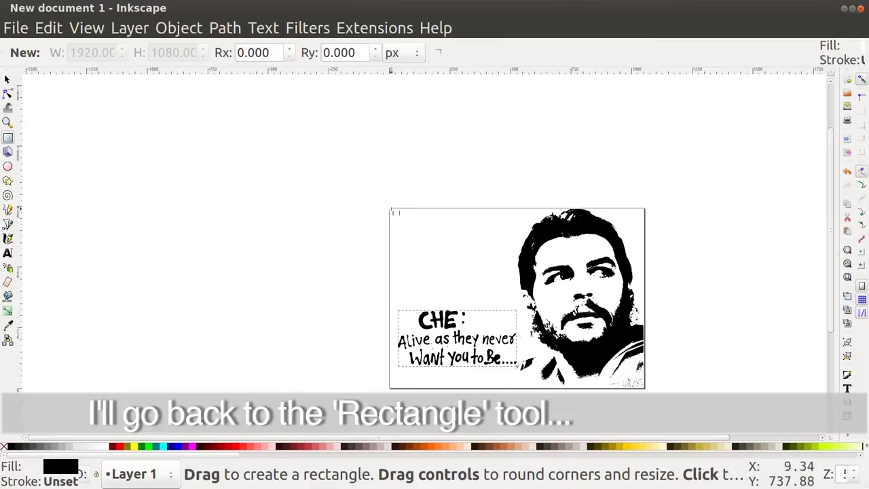
pyautogui.moveTo(390, 208); pyautogui.dragTo(645, 388)
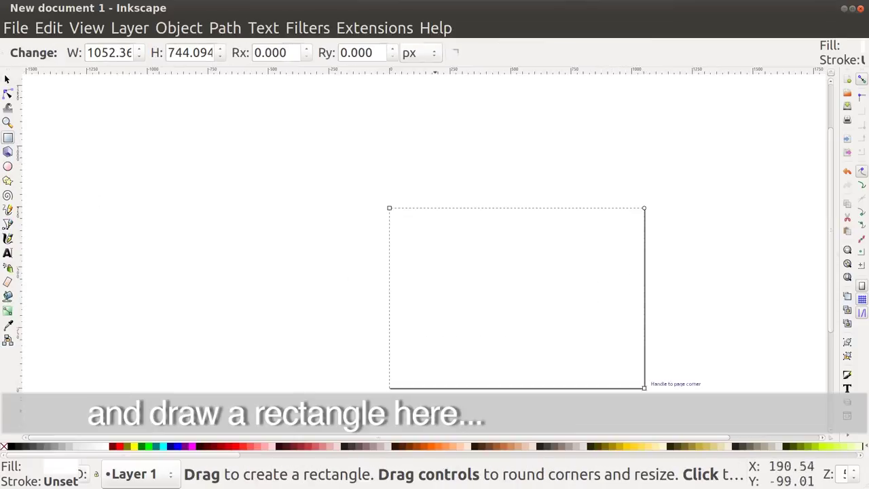
pyautogui.click(303, 446)
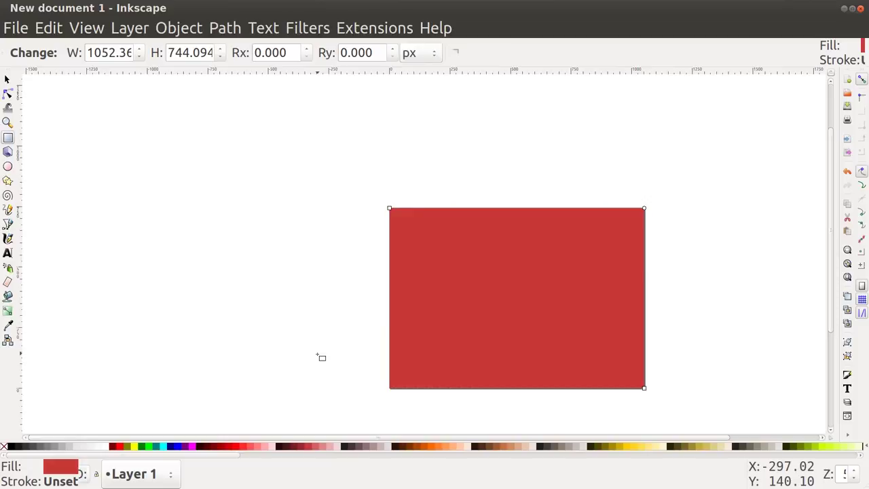
pyautogui.press('End')
pyautogui.click(231, 446)
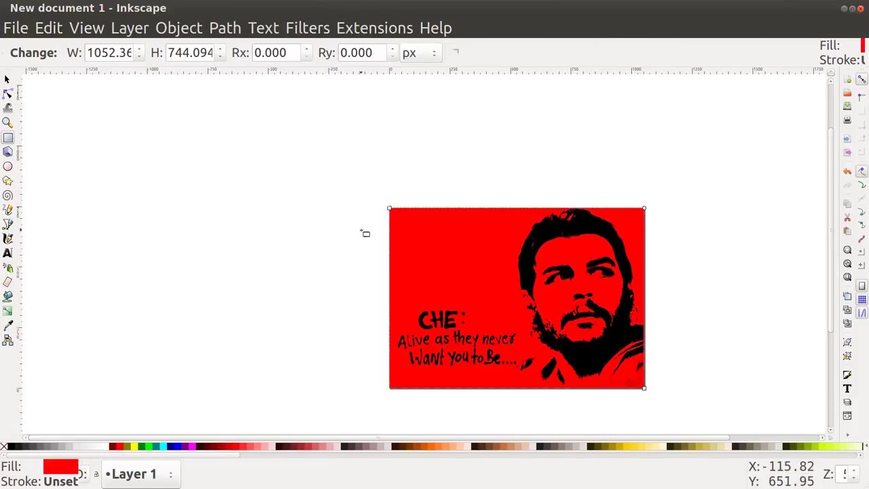
# Step: Select the CHE slogan text block, then deselect it to review the poster
pyautogui.press('s')
pyautogui.click(455, 340)
pyautogui.click(278, 273)
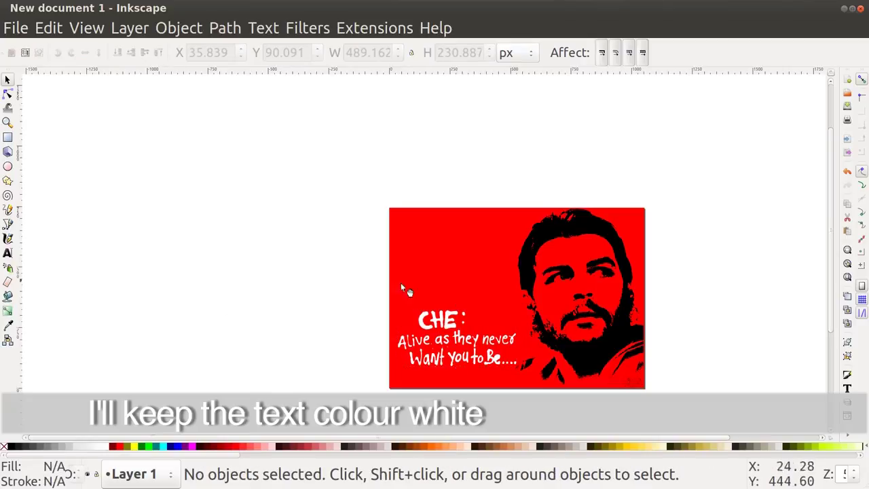
pyautogui.scroll(2, 408, 292)
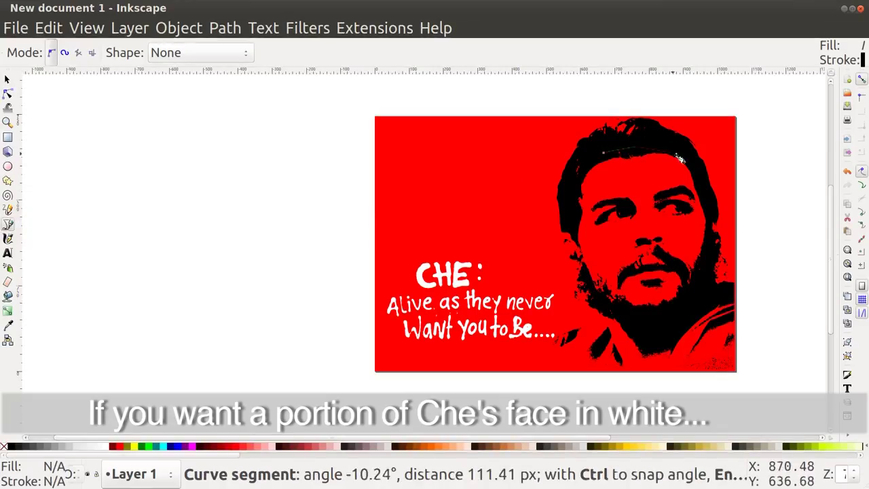
# Step: Trace a closed outline around the face, fill it white, and lower it beneath the portrait
pyautogui.click(686, 161)
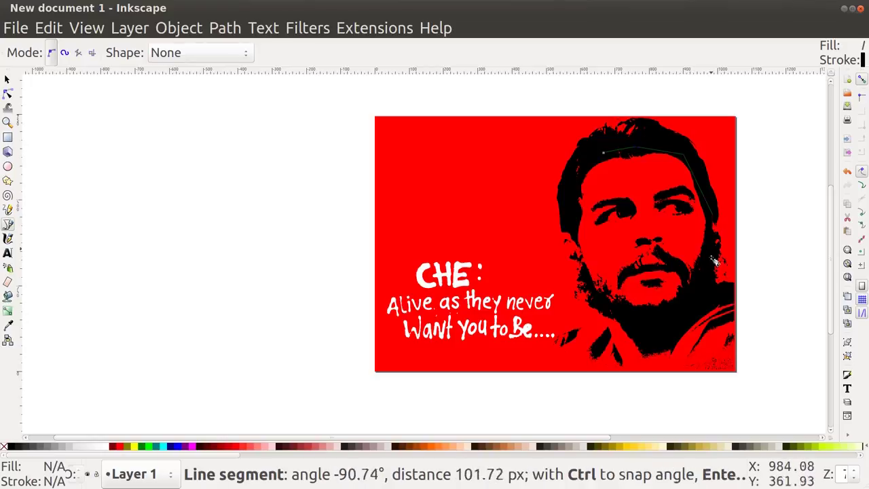
pyautogui.click(698, 288)
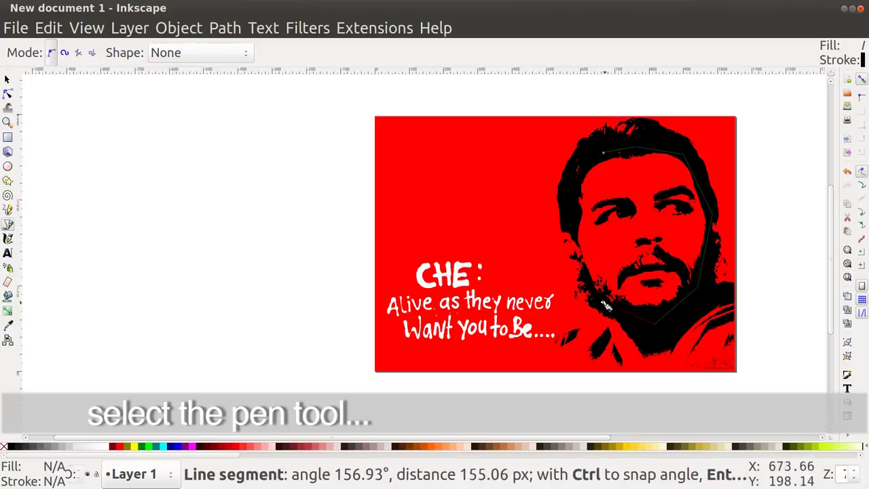
pyautogui.click(604, 305)
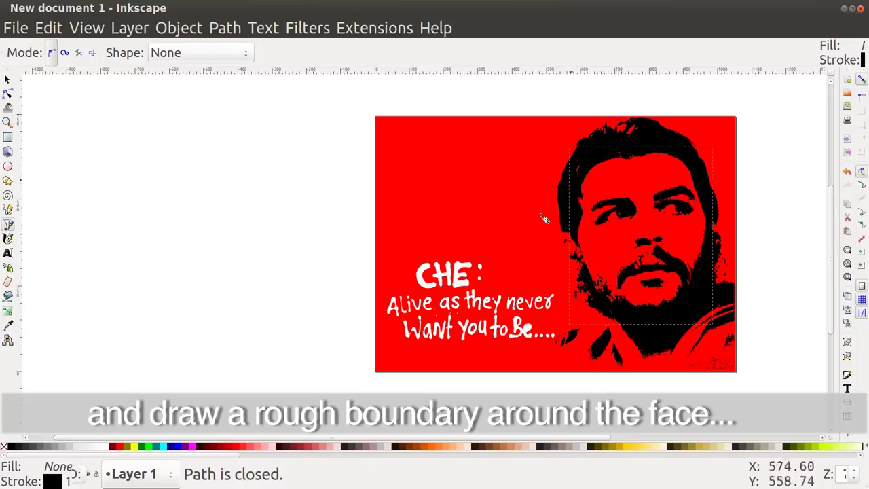
pyautogui.click(105, 446)
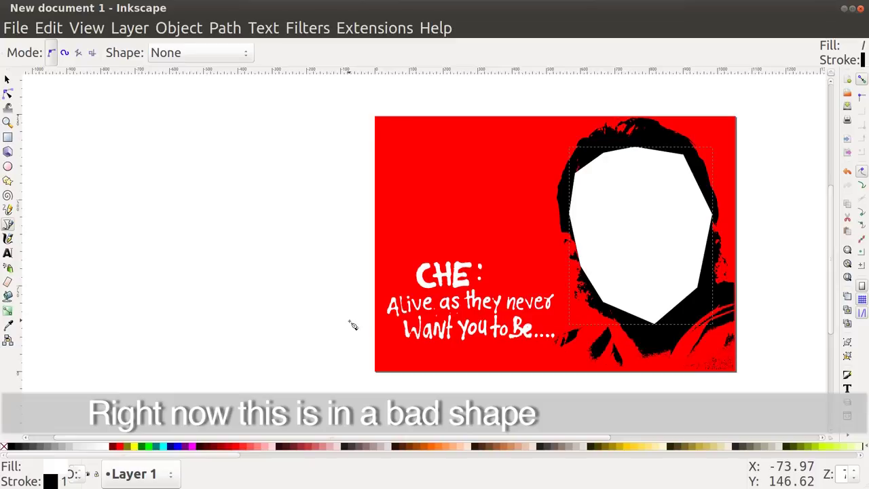
pyautogui.press('pagedown')
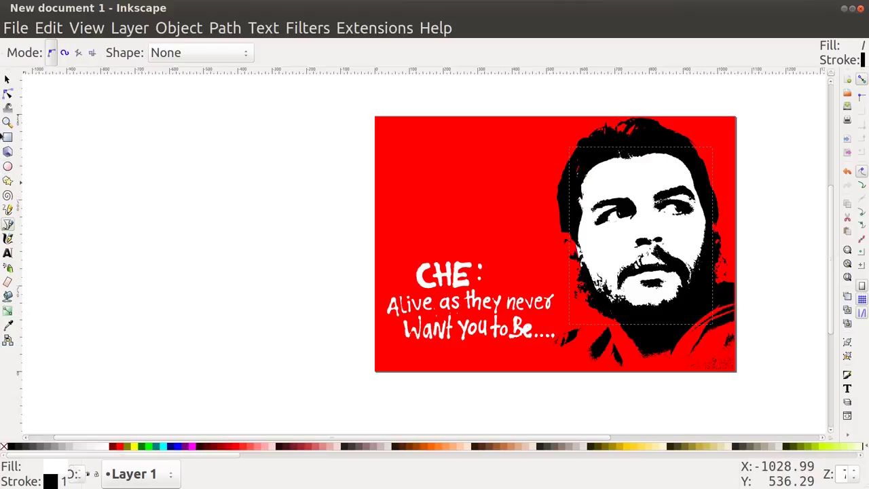
# Step: Nudge one node of the white face shape slightly using the Node tool
pyautogui.click(9, 94)
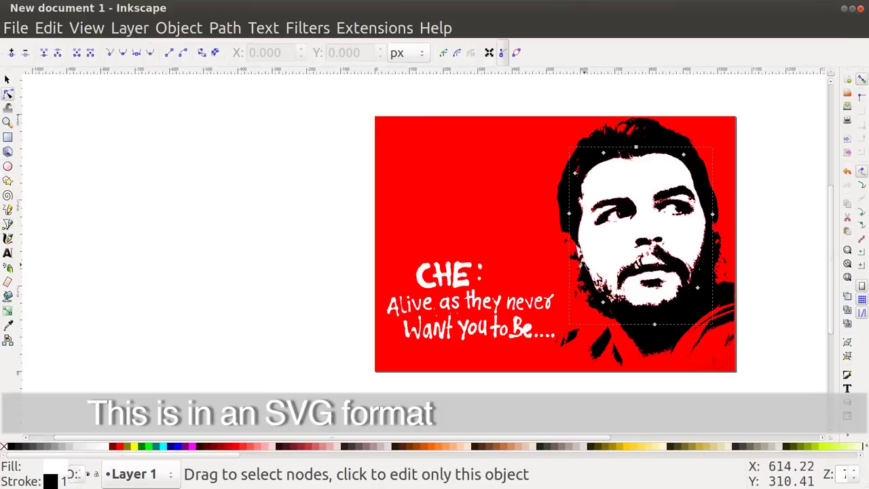
pyautogui.moveTo(579, 266); pyautogui.dragTo(586, 265)
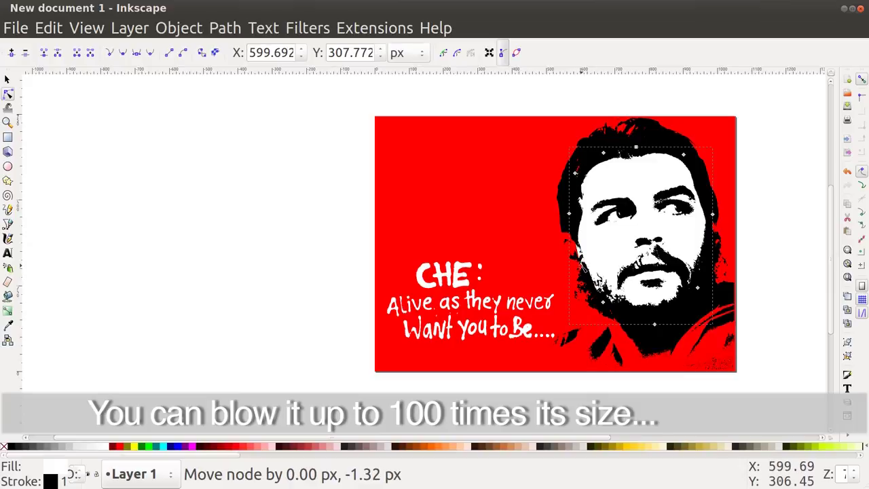